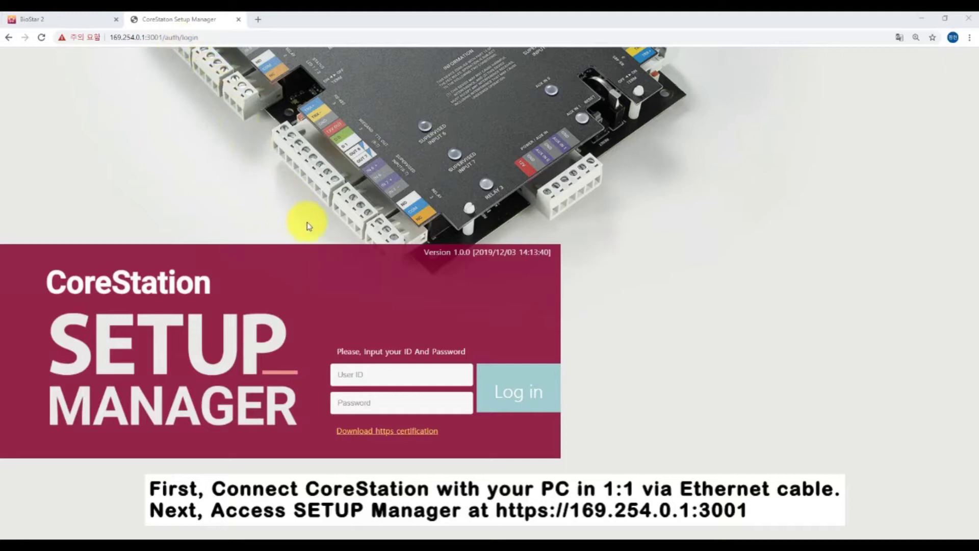
Sign in to Setup Manager with the default admin account and its password
click(410, 374)
text(admin)
key(Tab)
text(12min)
click(514, 402)
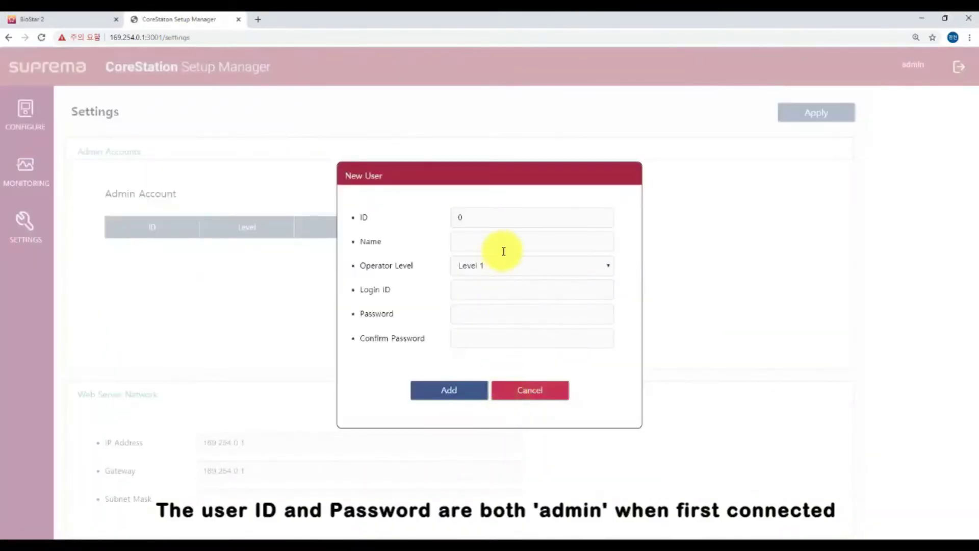
Add a Level 1 administrator with name and login ID 'test' plus a password
click(503, 245)
text(test)
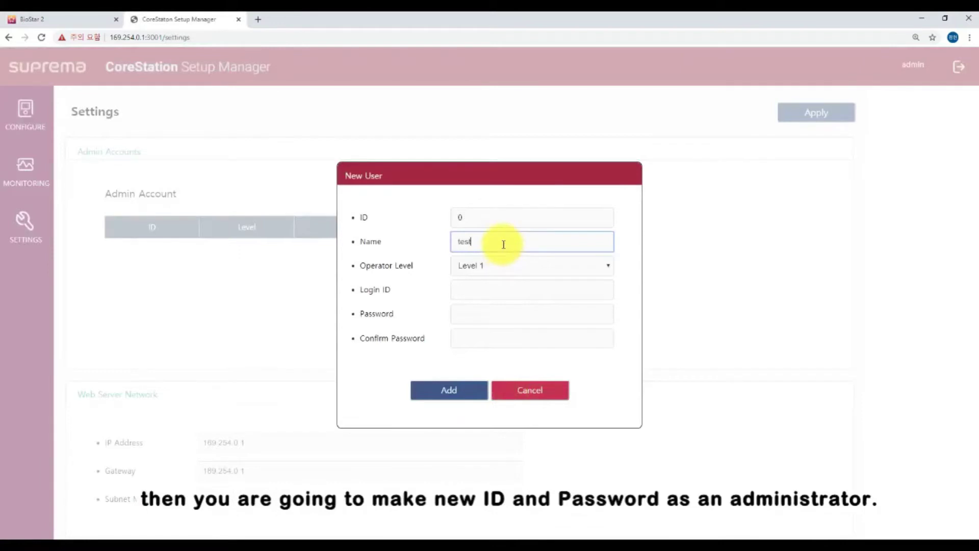
click(495, 289)
text(test)
click(496, 314)
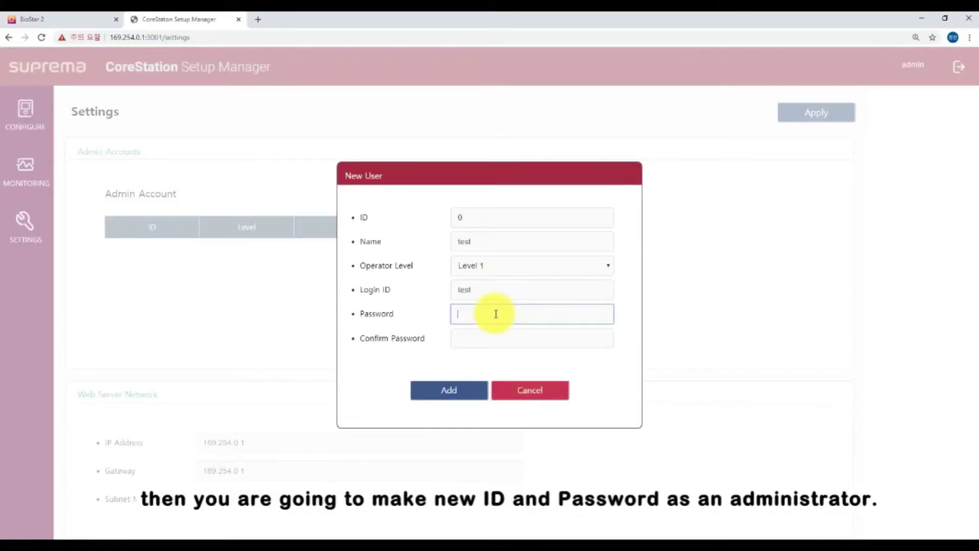
text(12345)
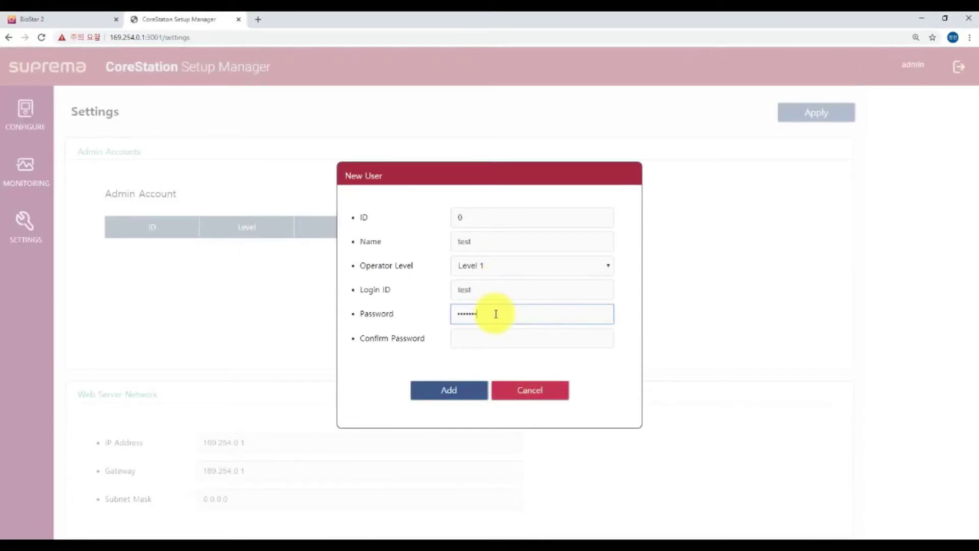
key(Tab)
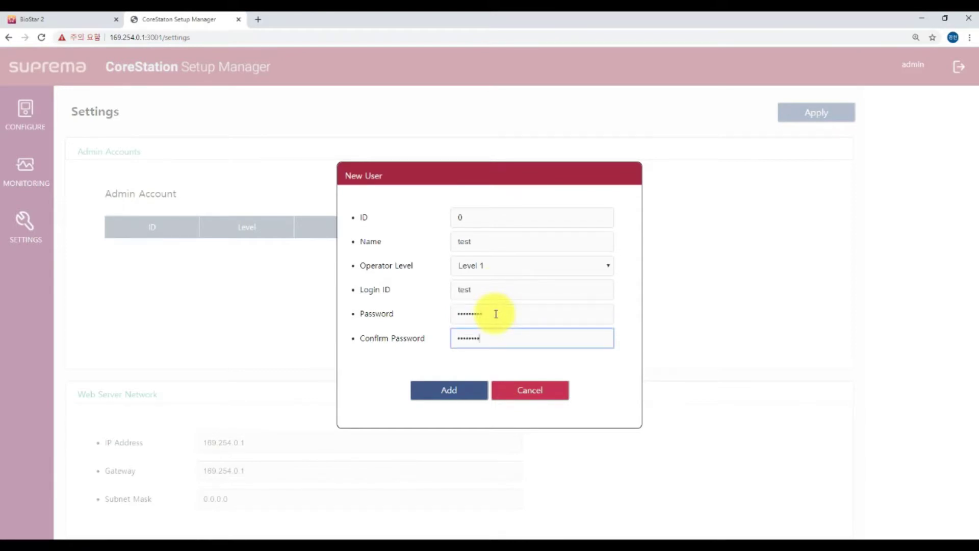
click(449, 390)
click(574, 99)
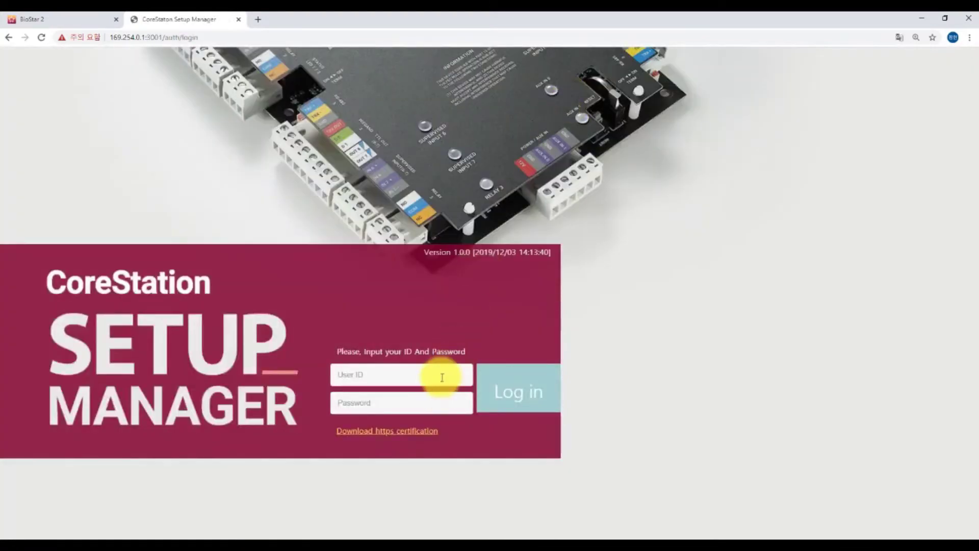
Sign in with the newly created 'test' administrator account
click(437, 374)
text(test)
click(421, 401)
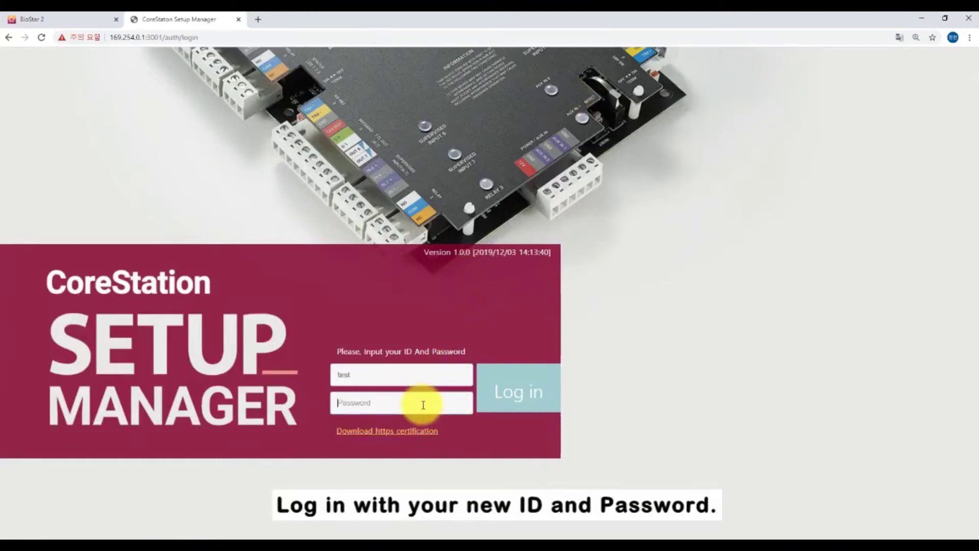
text(123)
key(Return)
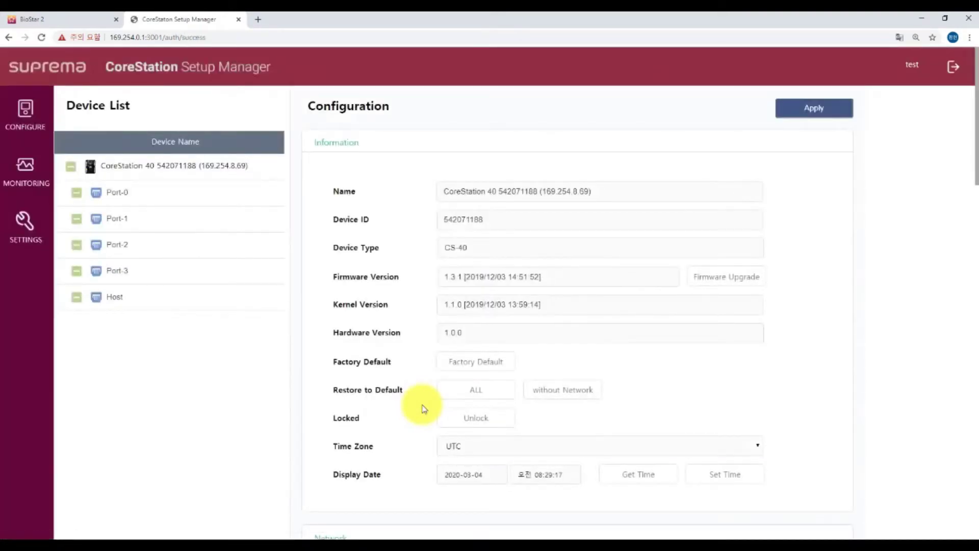
Search the CoreStation for slave devices and add BioEntry R2, XPass D2 Keypad and DM-20
right_click(190, 167)
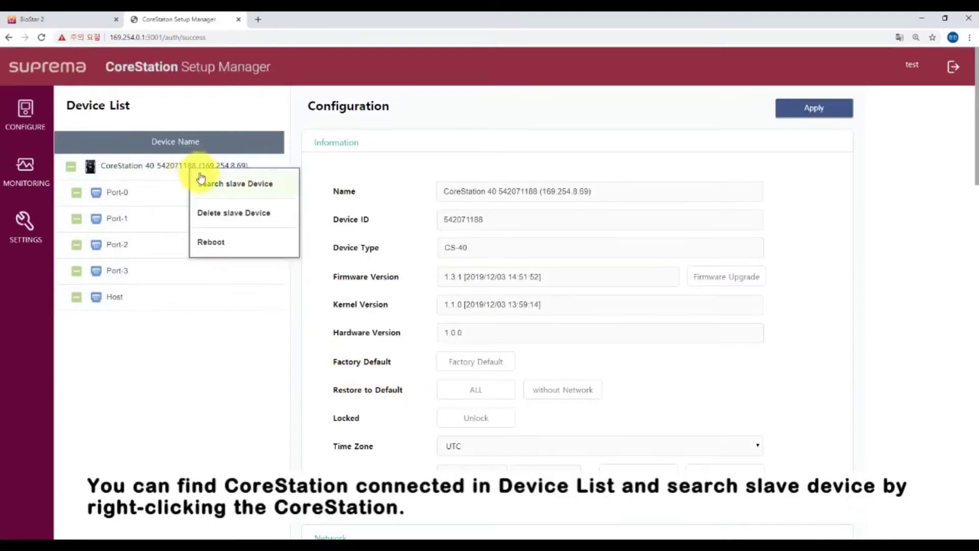
click(217, 187)
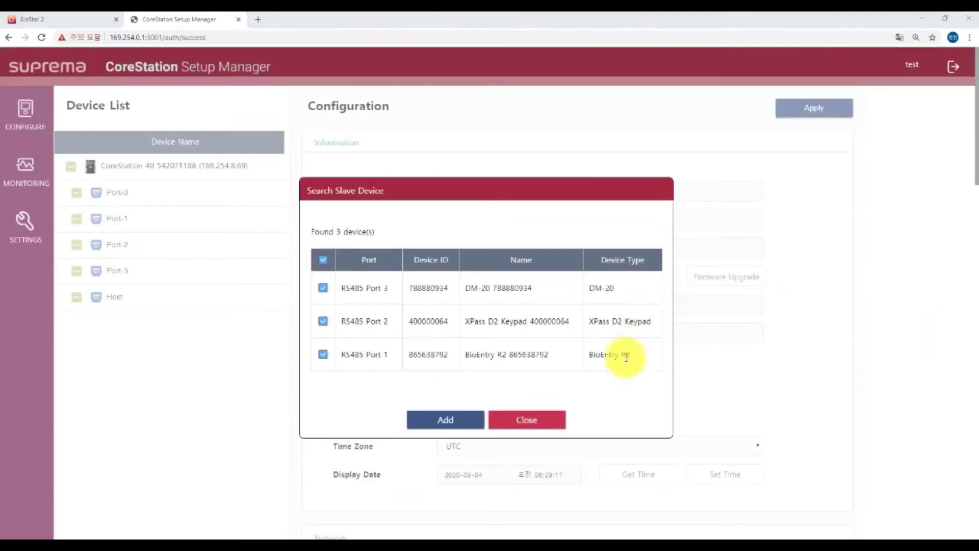
click(448, 416)
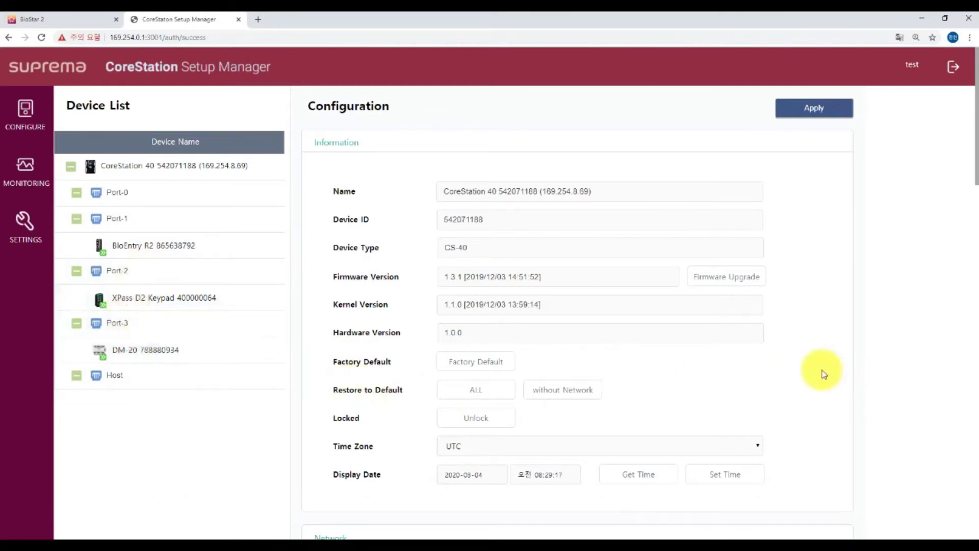
scroll(825, 375, down, 3)
scroll(825, 375, down, 10)
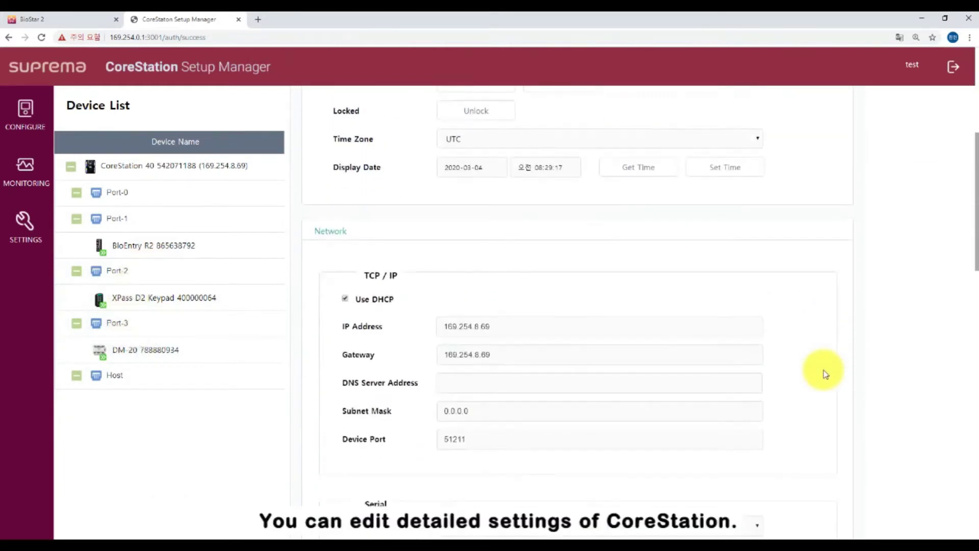
scroll(825, 375, down, 9)
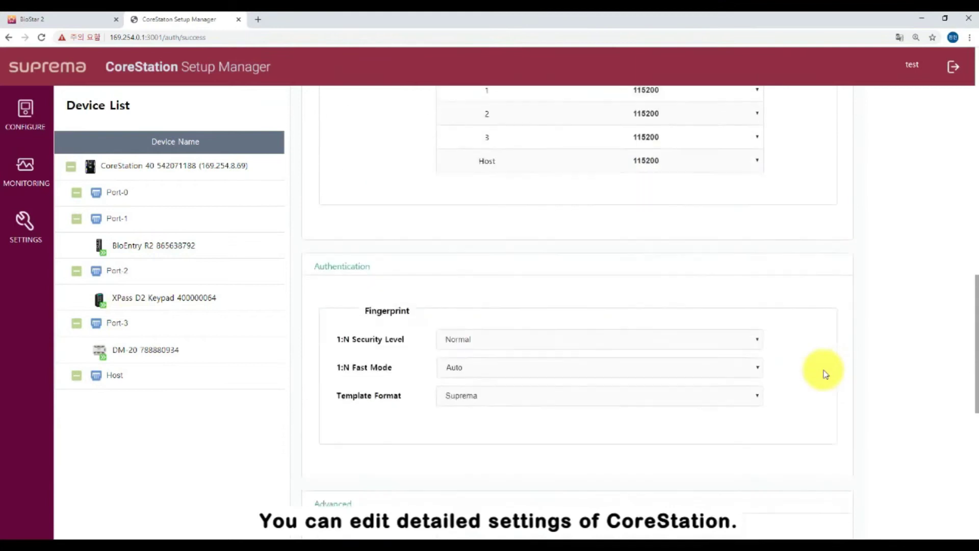
scroll(825, 374, down, 3)
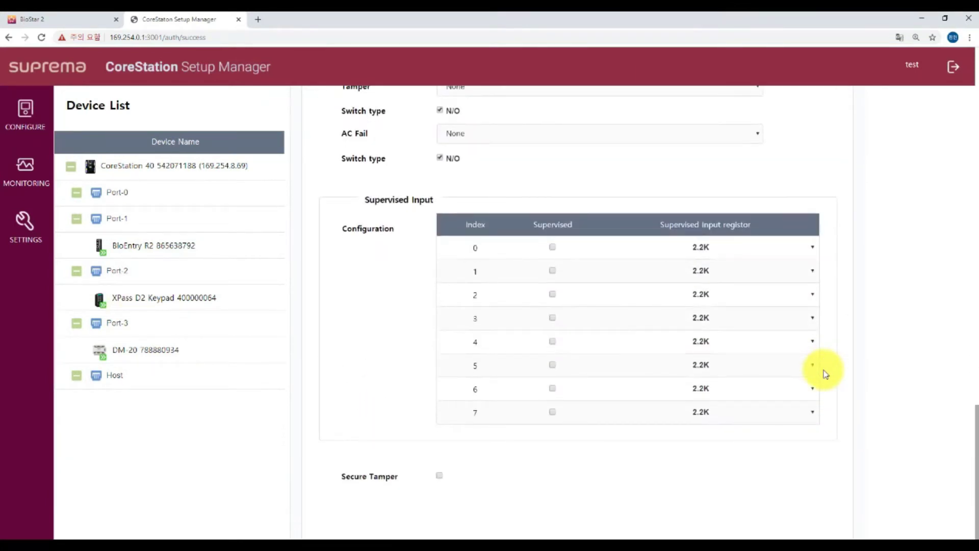
click(35, 173)
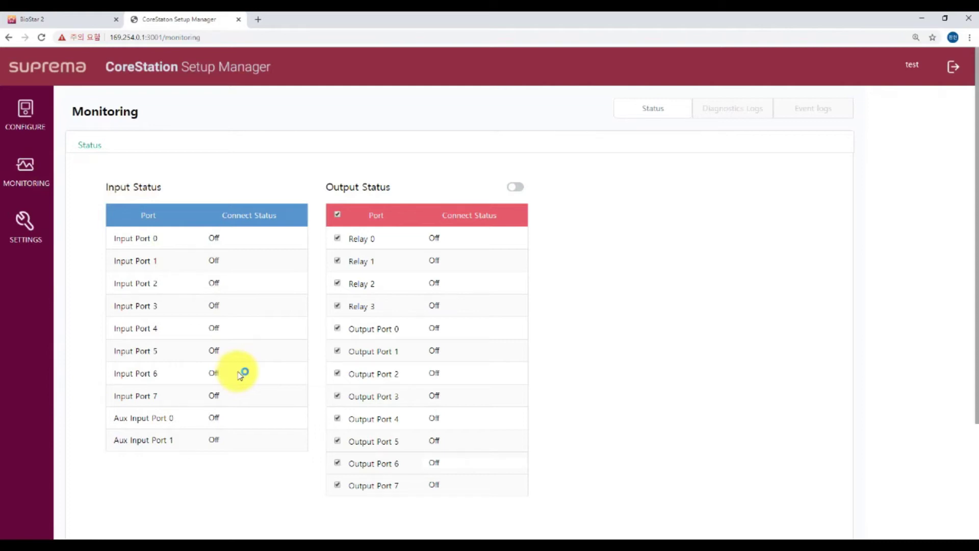
Switch all relays and output ports on and back off, then view the Wiegand table
click(522, 192)
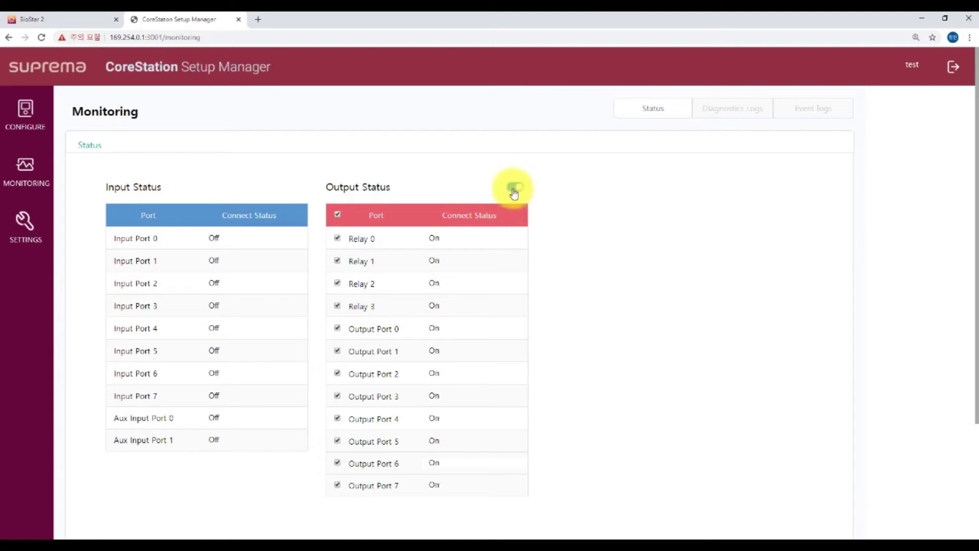
click(514, 189)
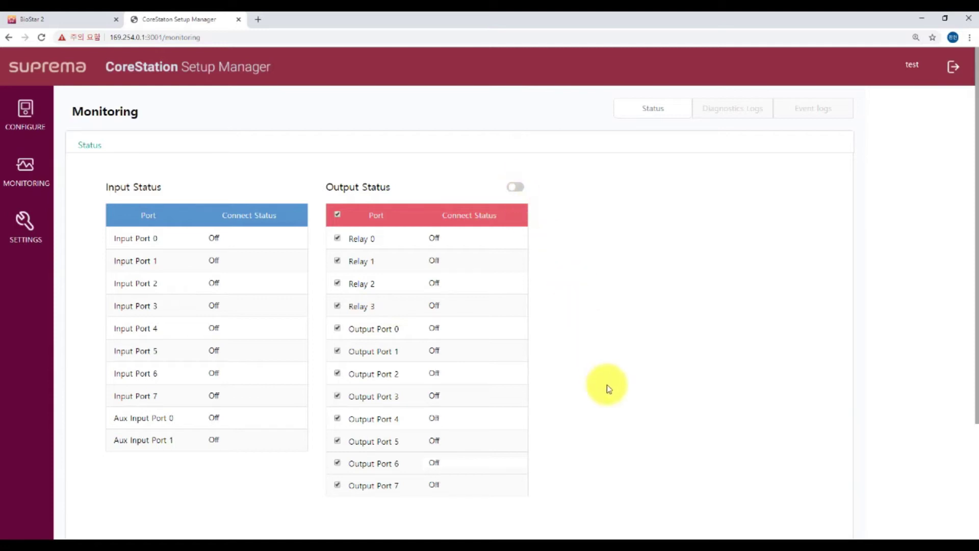
scroll(607, 384, down, 1)
scroll(607, 384, down, 3)
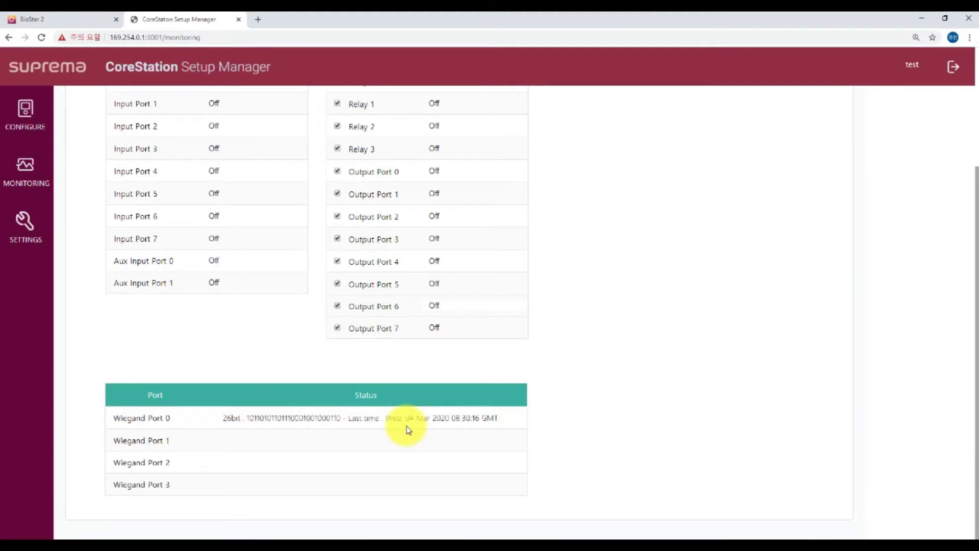
Review the admin accounts and web server IP on Settings, cancelling a new user, then return to Configure
click(23, 229)
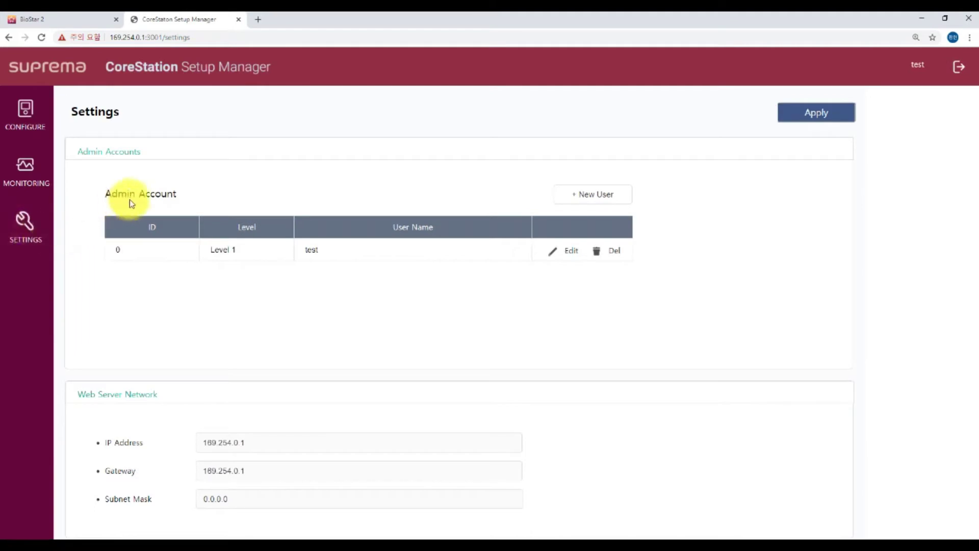
click(587, 194)
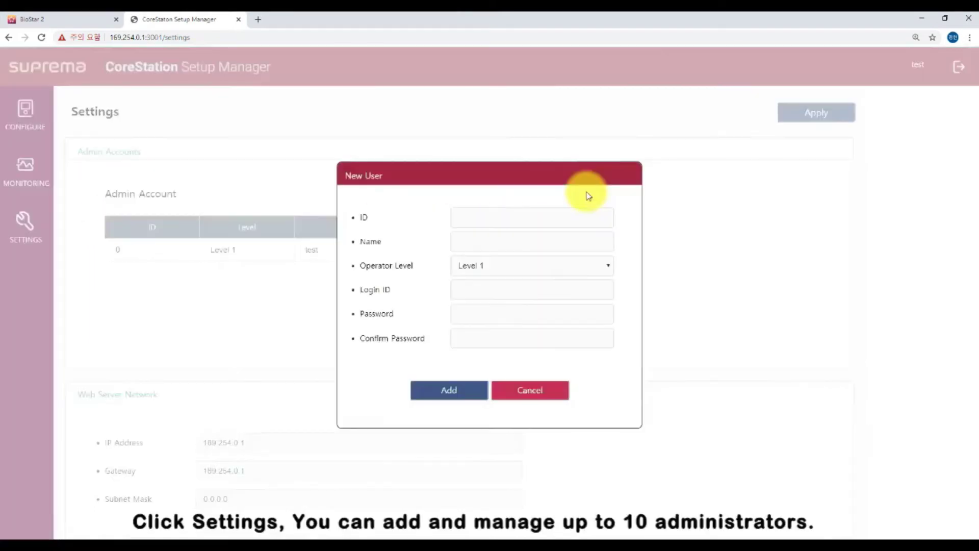
click(535, 394)
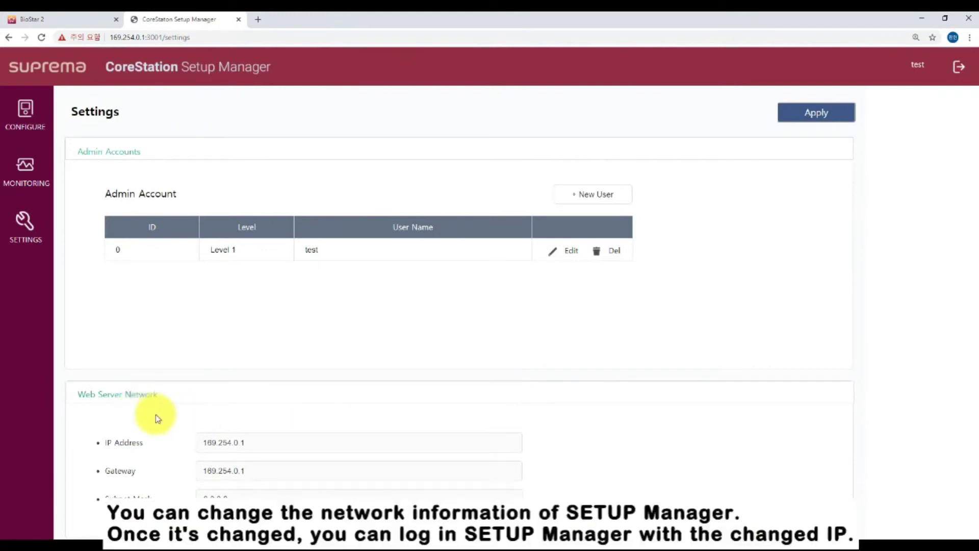
drag(257, 453, 196, 447)
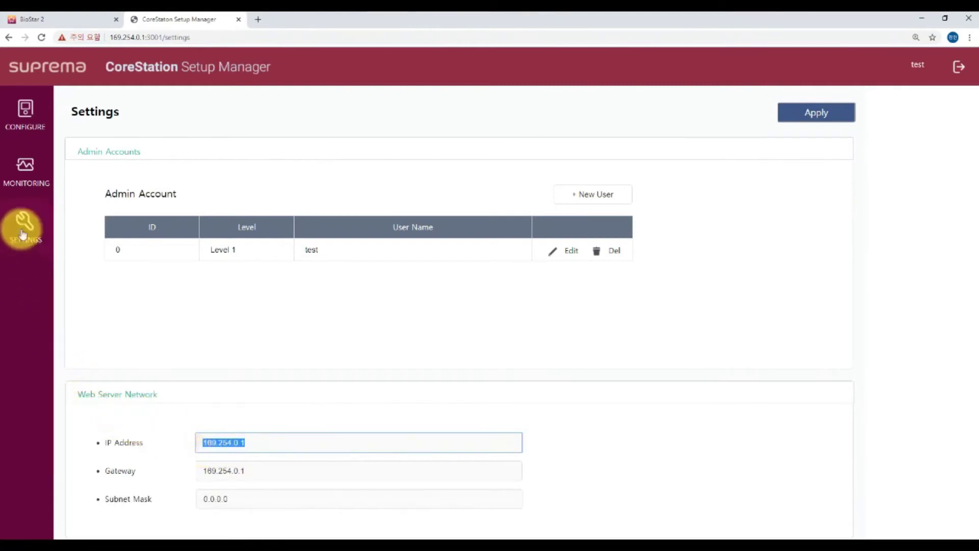
click(23, 115)
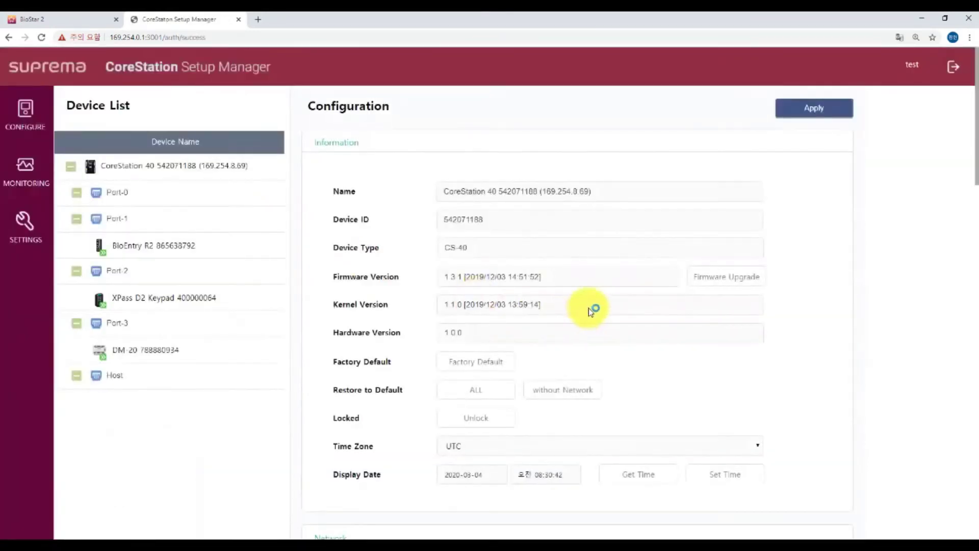
Disable DHCP and enter IP 192.168.14.253, gateway 192.168.14.1 and subnet mask 255.255.255.0
scroll(813, 415, down, 7)
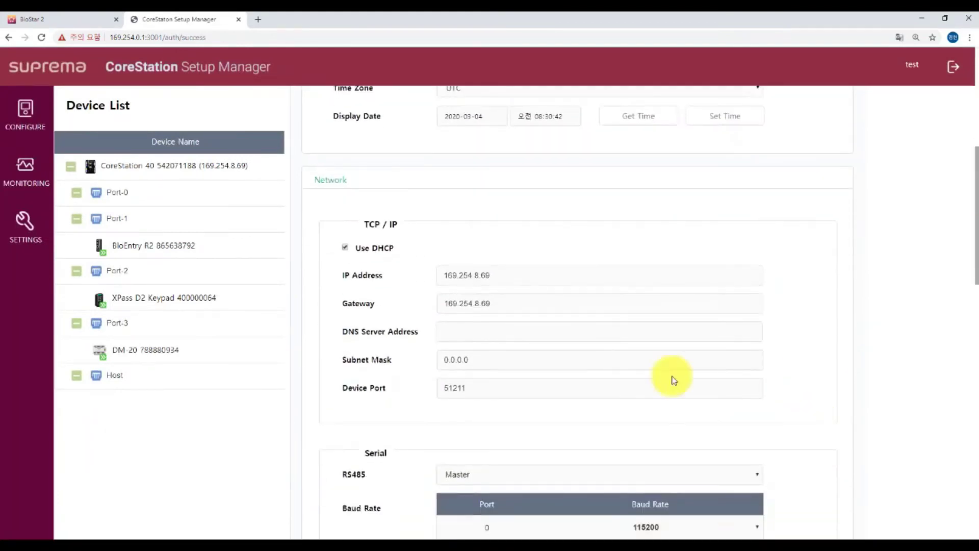
click(345, 248)
drag(507, 274, 430, 273)
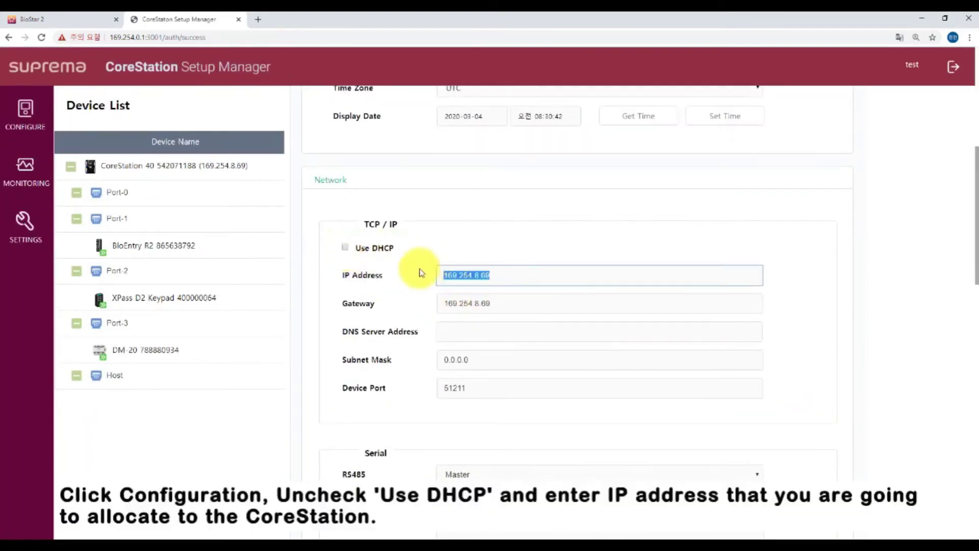
text(192.168.14.25)
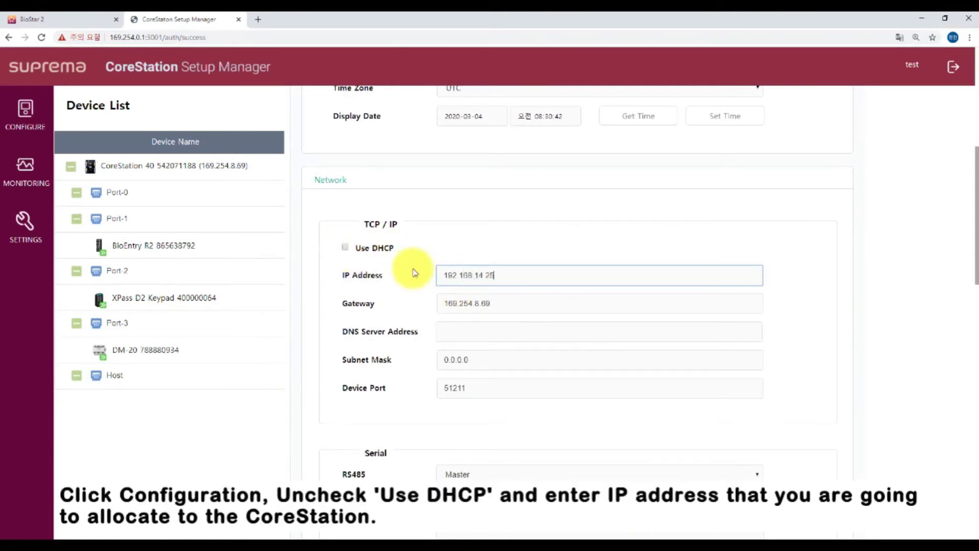
text(3)
drag(501, 304, 425, 306)
text(192.168.14.1)
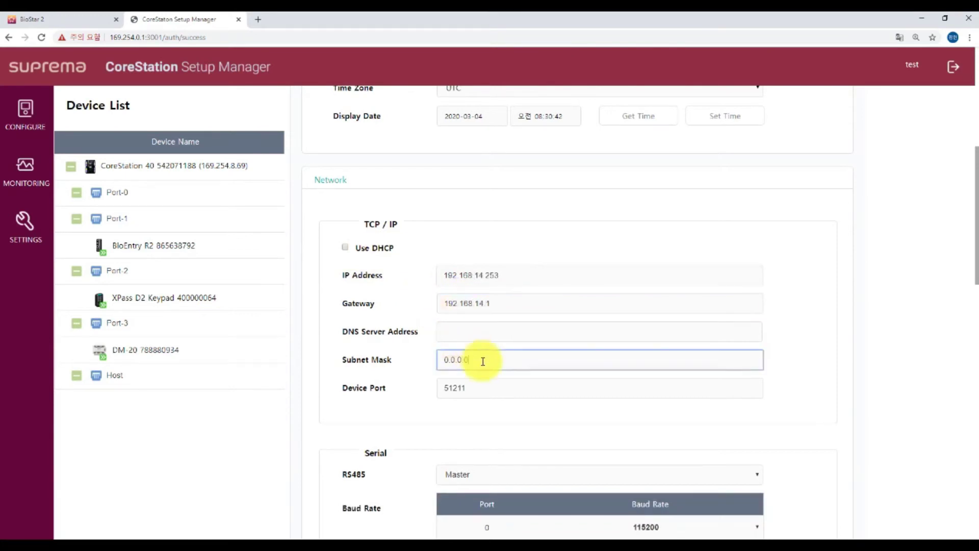
drag(485, 359, 426, 364)
text(255.255)
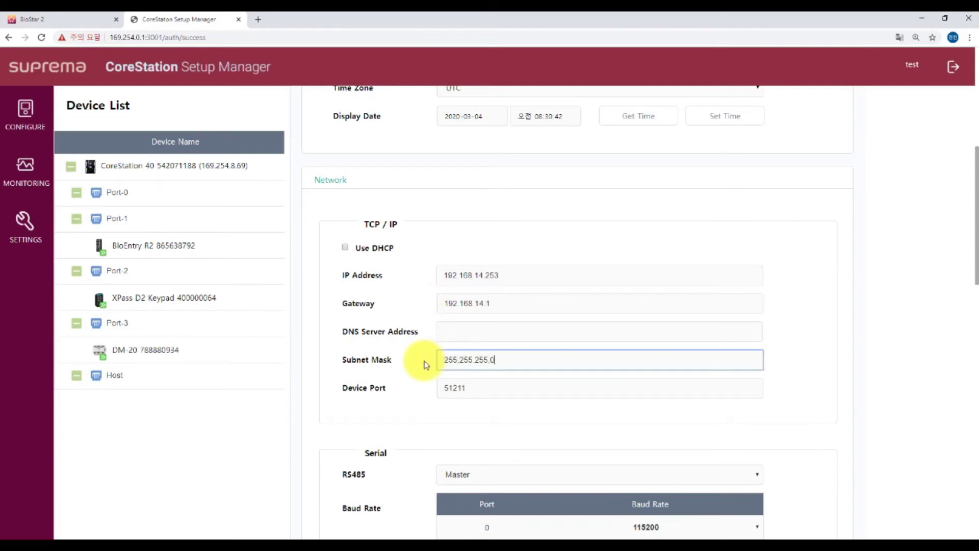
text(.255.0)
click(921, 261)
scroll(918, 261, up, 4)
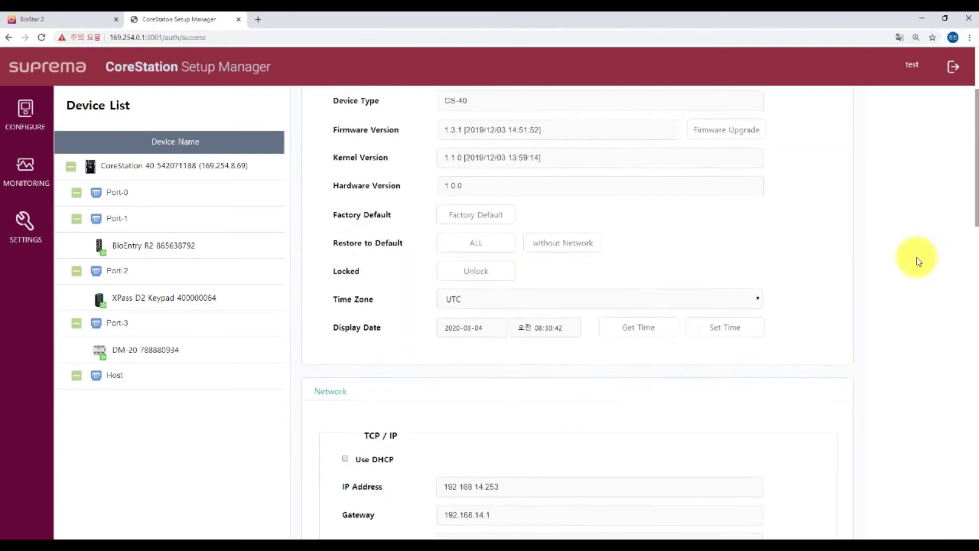
scroll(913, 255, up, 3)
Apply the new network settings, dismiss the confirmation, and log out
click(813, 111)
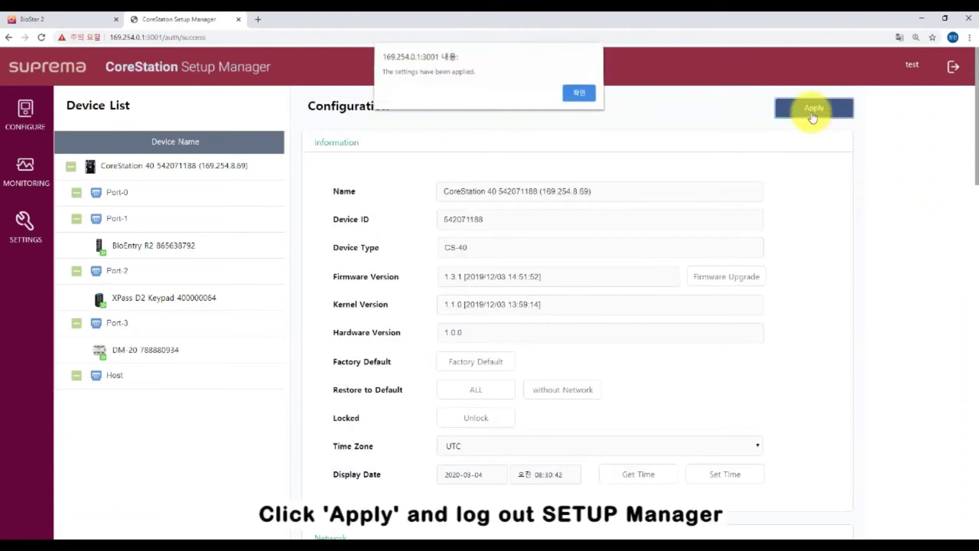
click(580, 93)
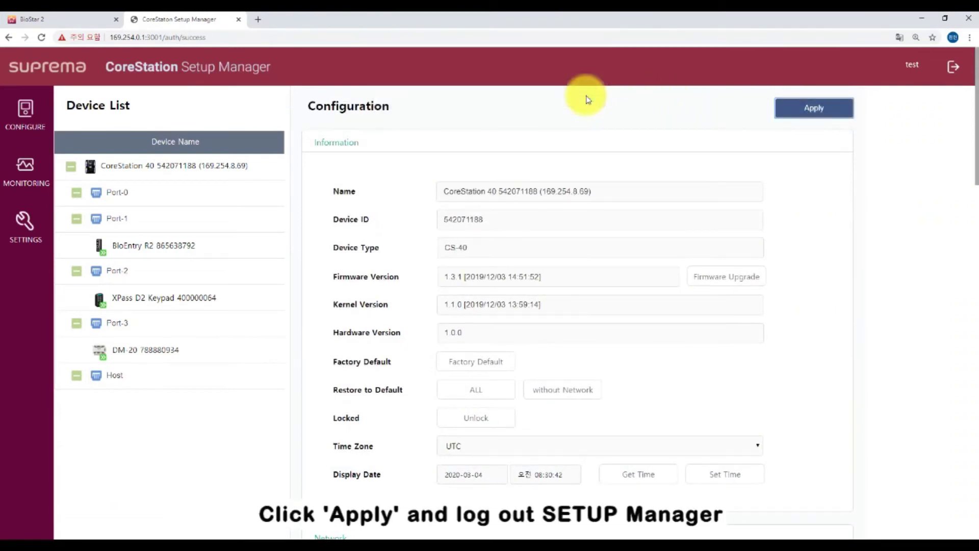
click(951, 68)
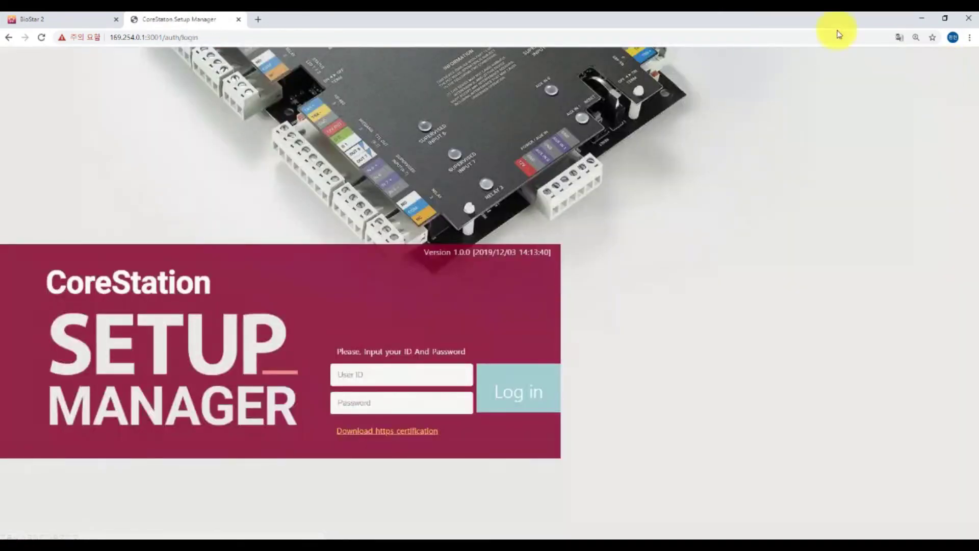
Start the stopped BioStar 2 service in BioStar Setting and return to the BioStar 2 login form
click(69, 22)
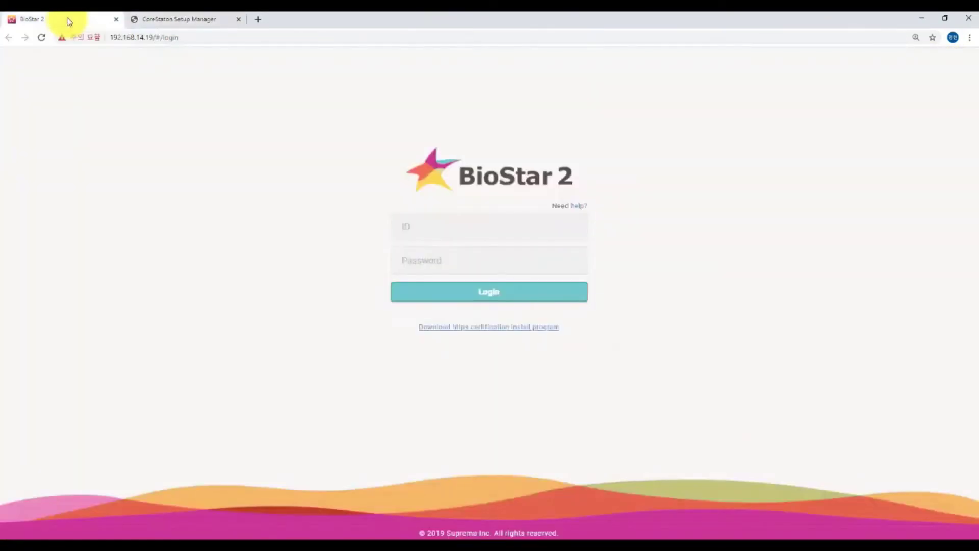
click(411, 534)
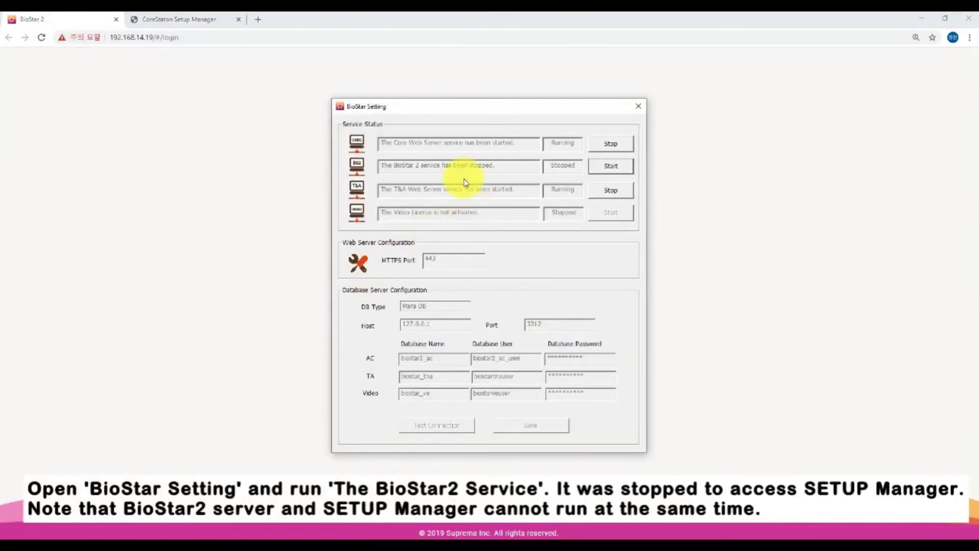
click(605, 169)
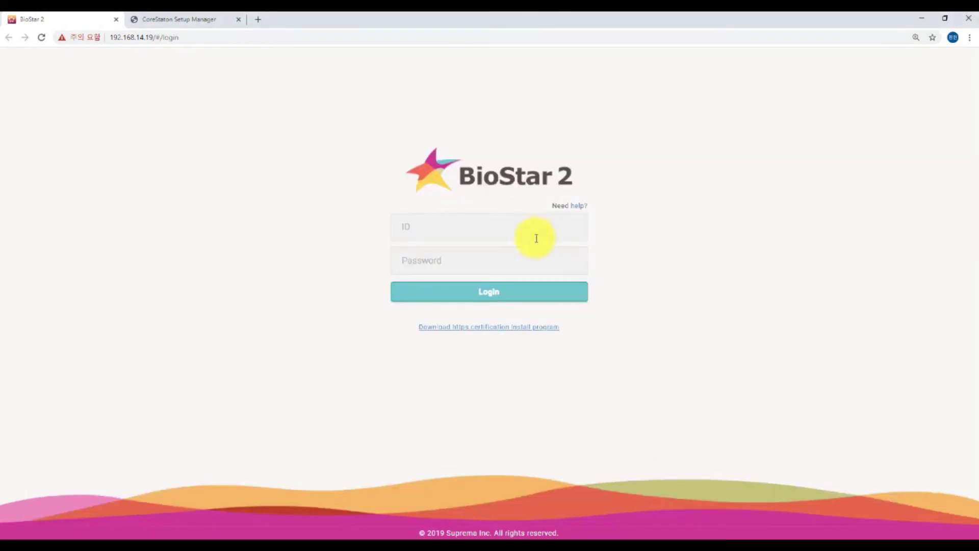
click(531, 229)
Log in to BioStar 2, search for devices, and add the CoreStation 40 at 192.168.14.253
text(admin)
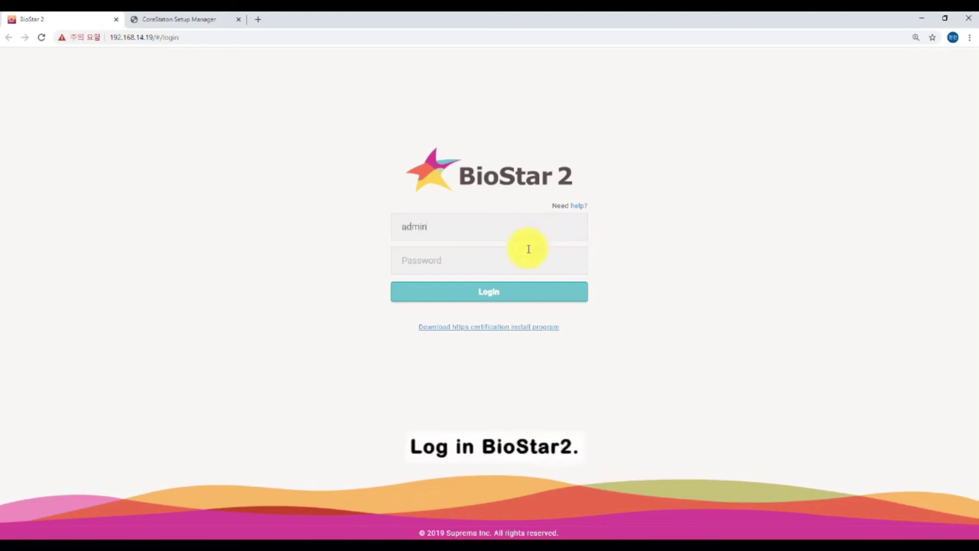
text(***)
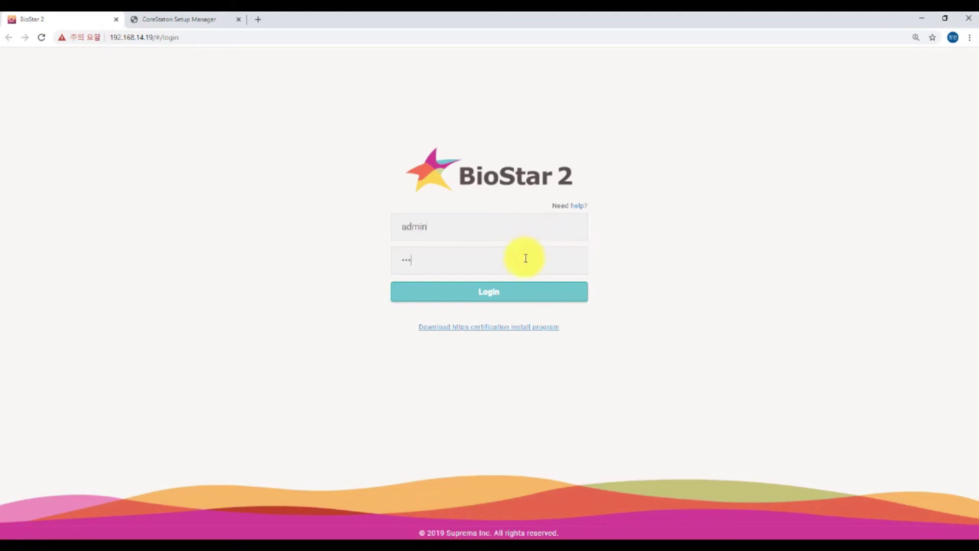
key(Return)
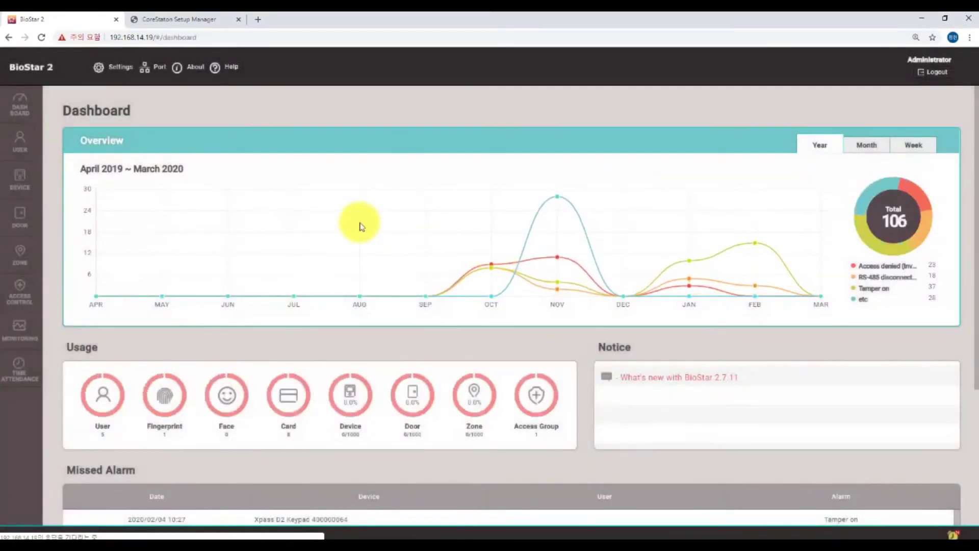
click(20, 193)
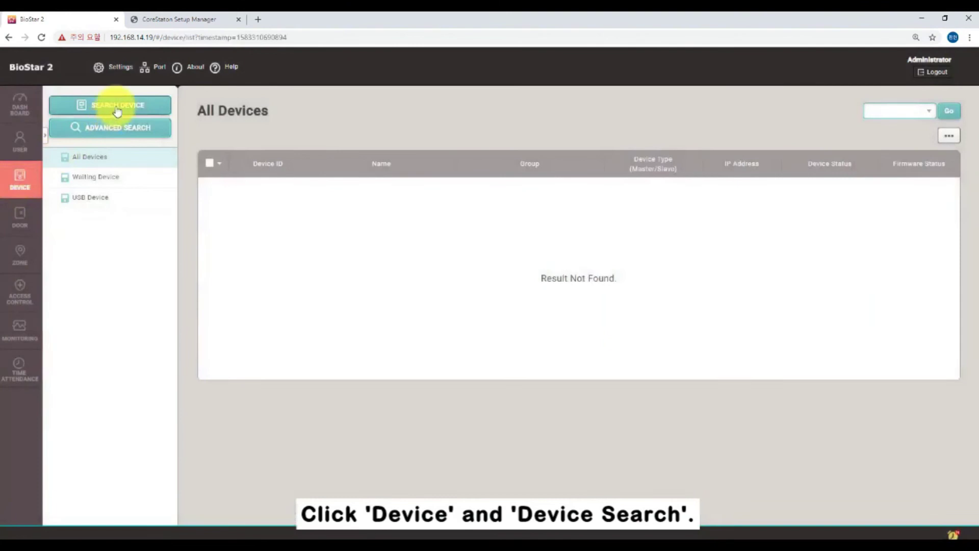
click(117, 108)
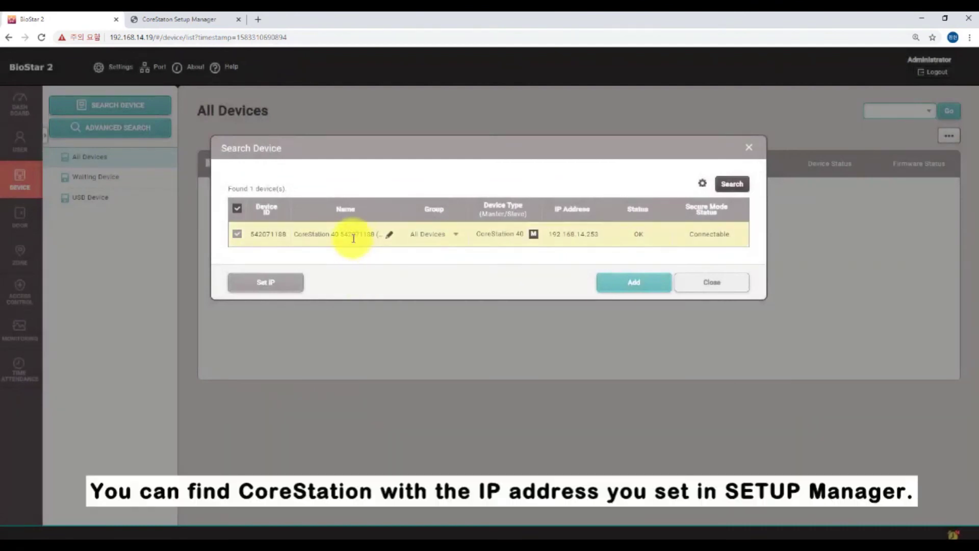
click(628, 284)
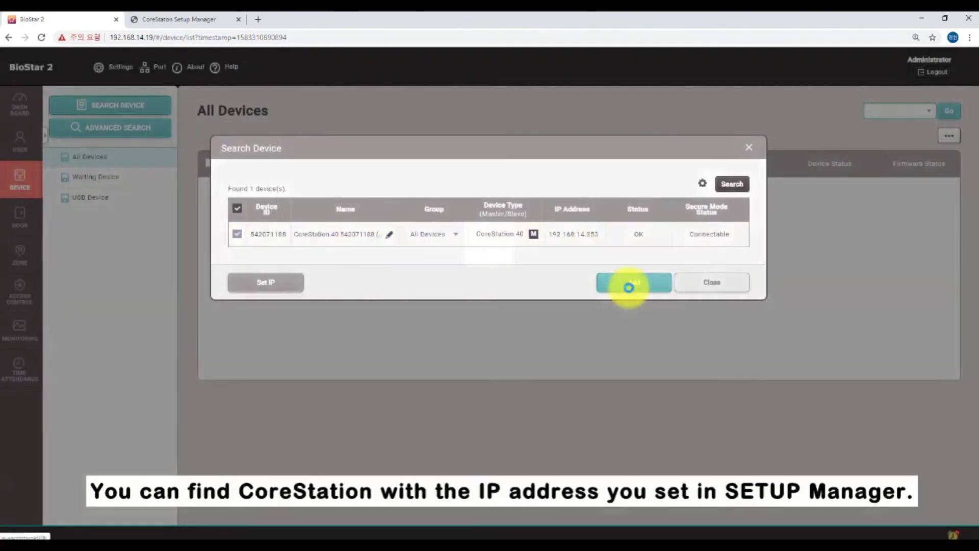
click(505, 344)
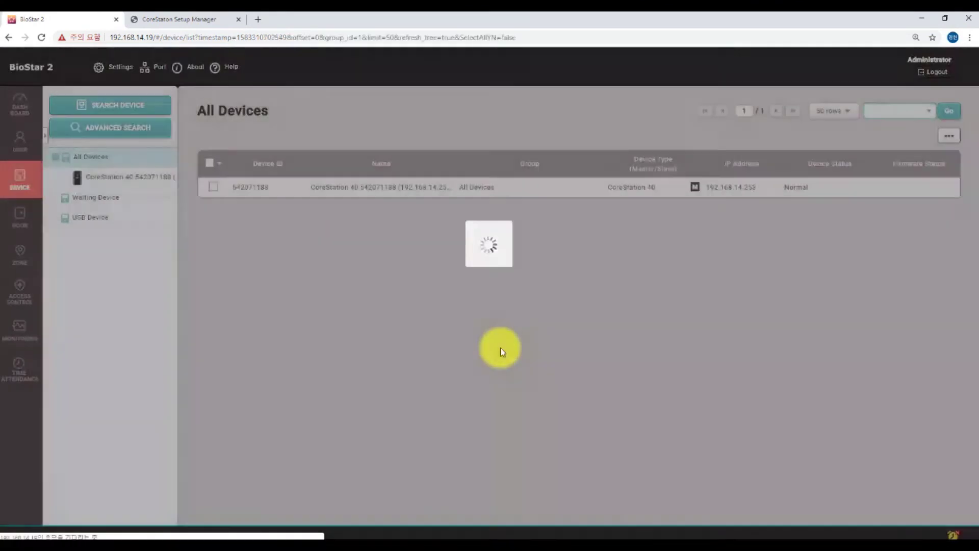
Add BioEntry R2, DM-20 and Xpass D2 Keypad as CoreStation slaves, then reconnect the CoreStation
right_click(131, 182)
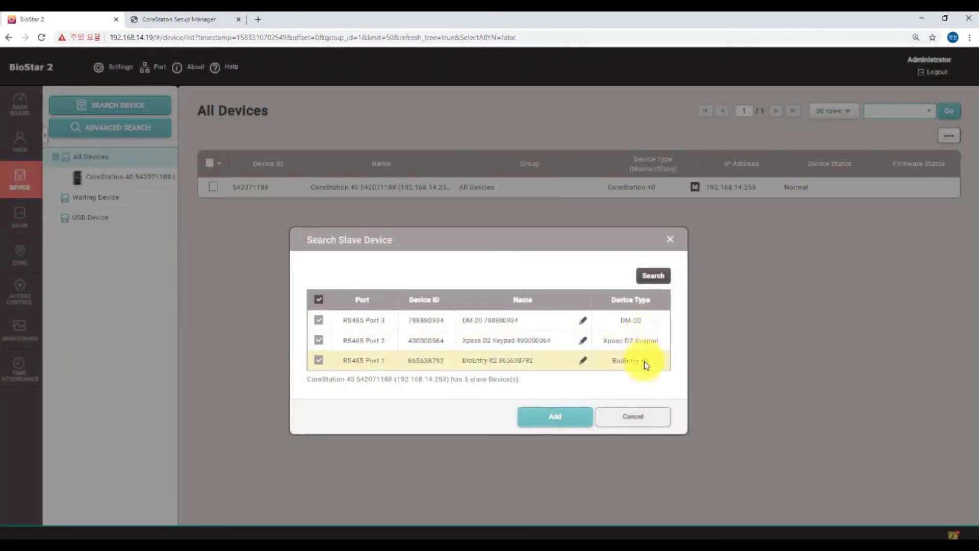
click(570, 424)
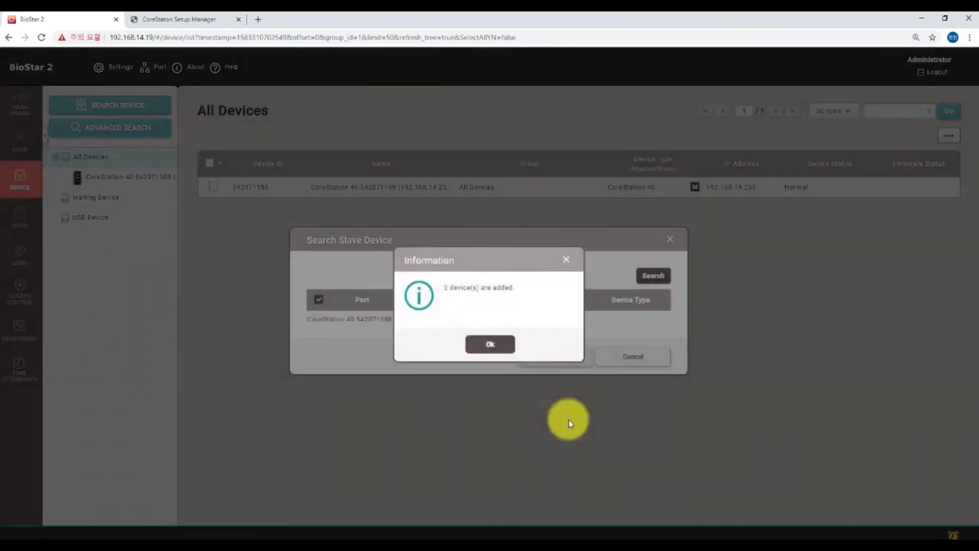
click(490, 343)
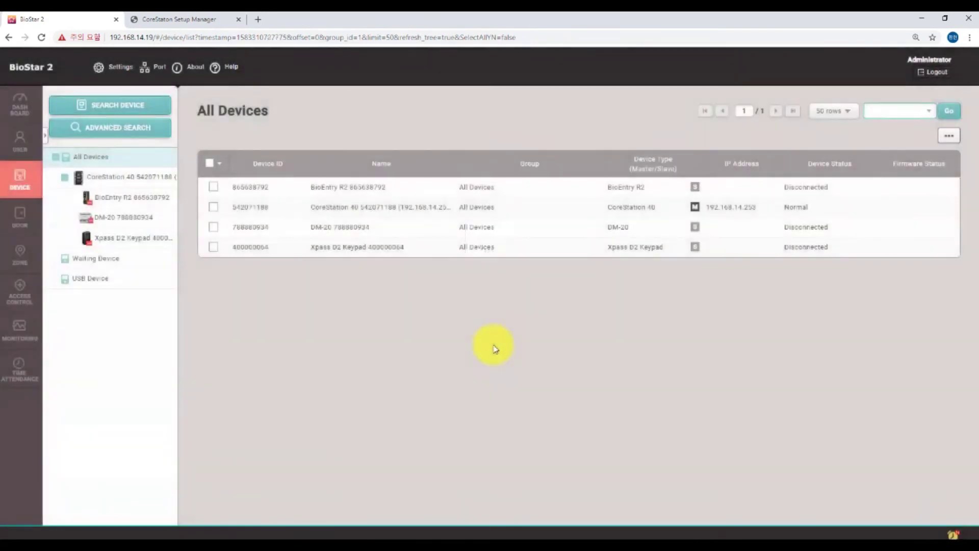
right_click(155, 177)
click(172, 218)
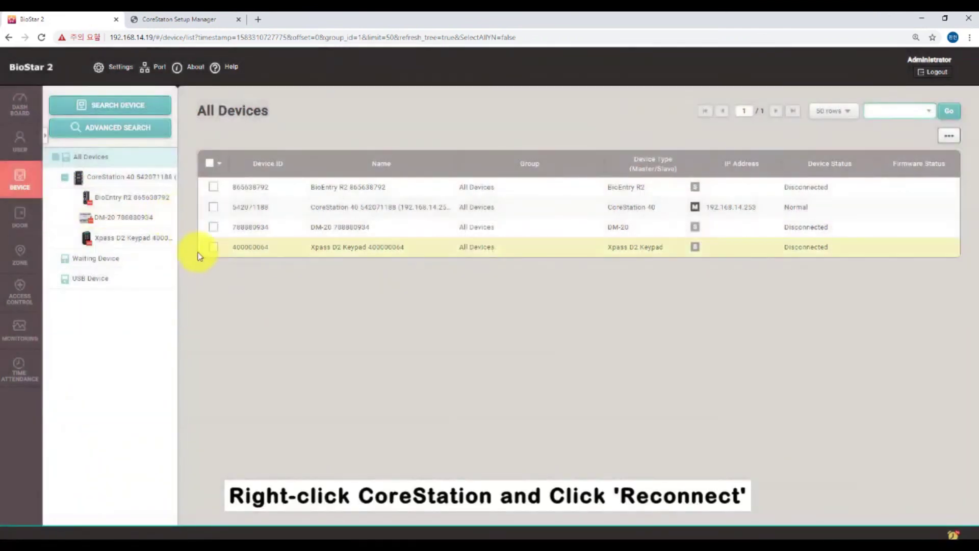